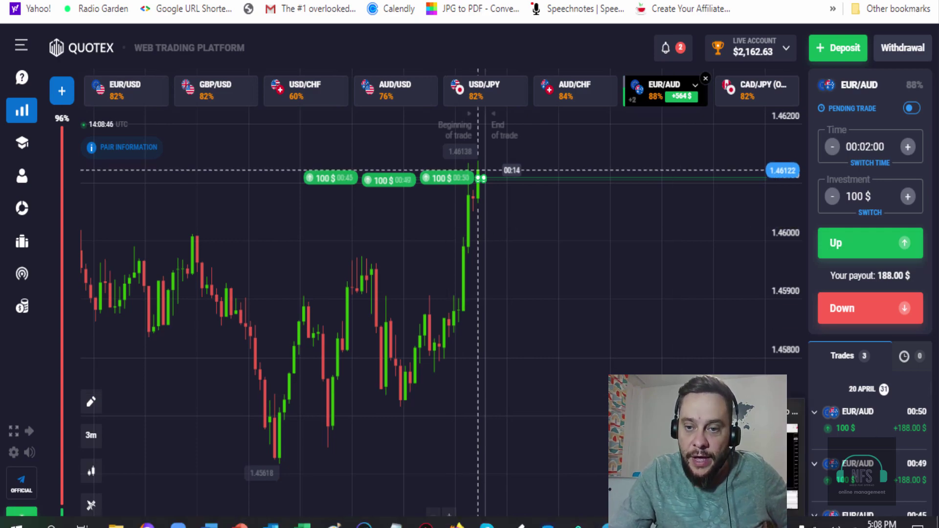
Compare the EURAUD M5 indicator's strong Up trend and Buy signal against the Quotex page
key(alt+Tab)
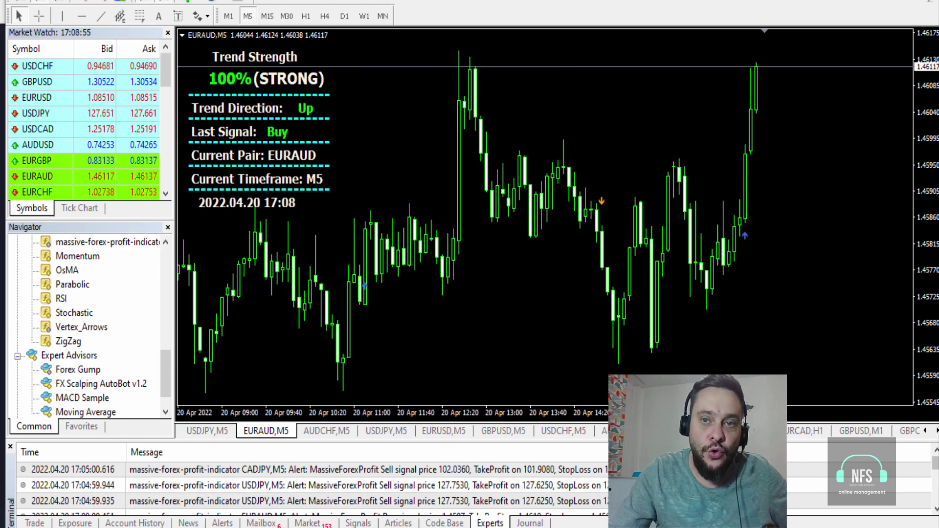
key(alt+Tab)
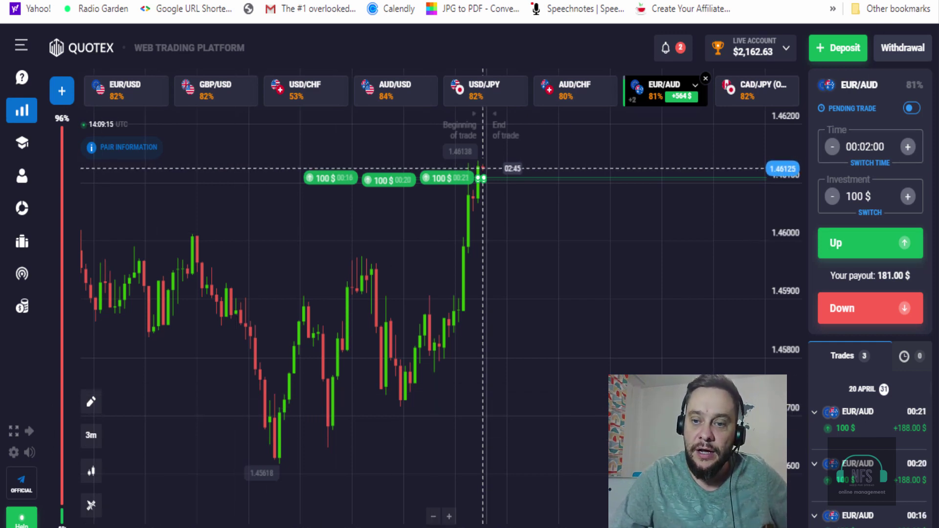
key(alt+Tab)
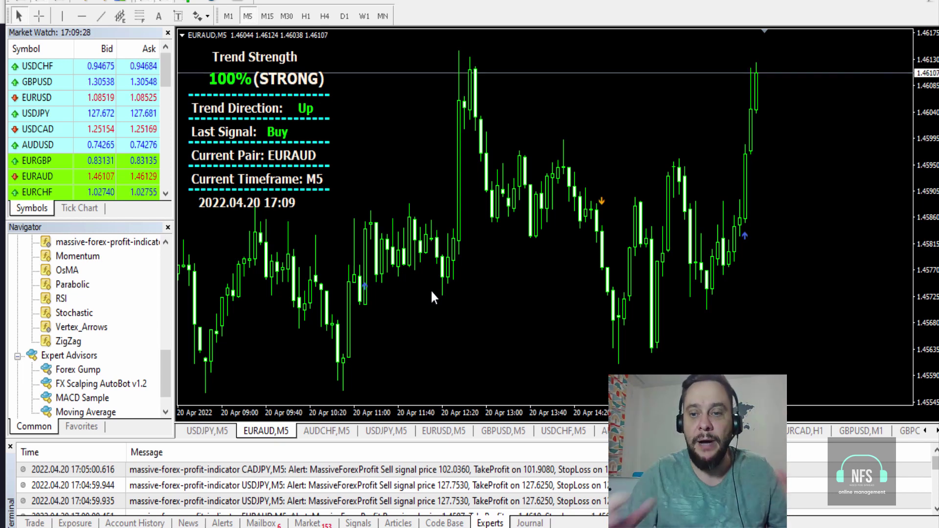
mouse_move(819, 522)
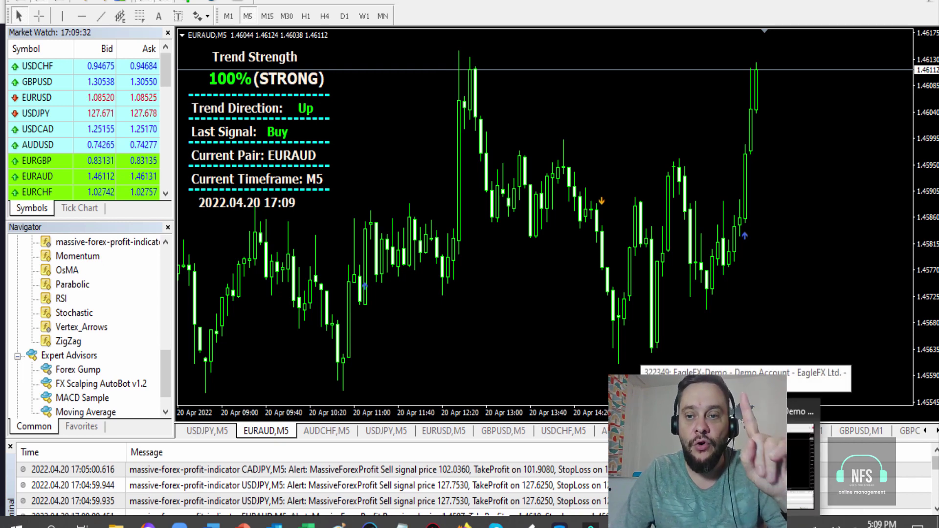
key(alt+Tab)
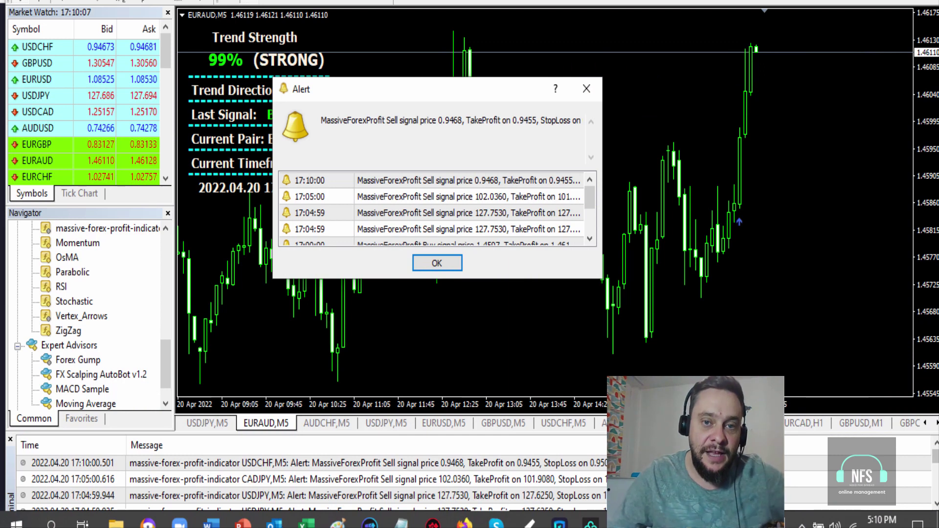
Dismiss the sell alert and circle the latest Sell arrow on the USDCHF M5 chart
click(443, 266)
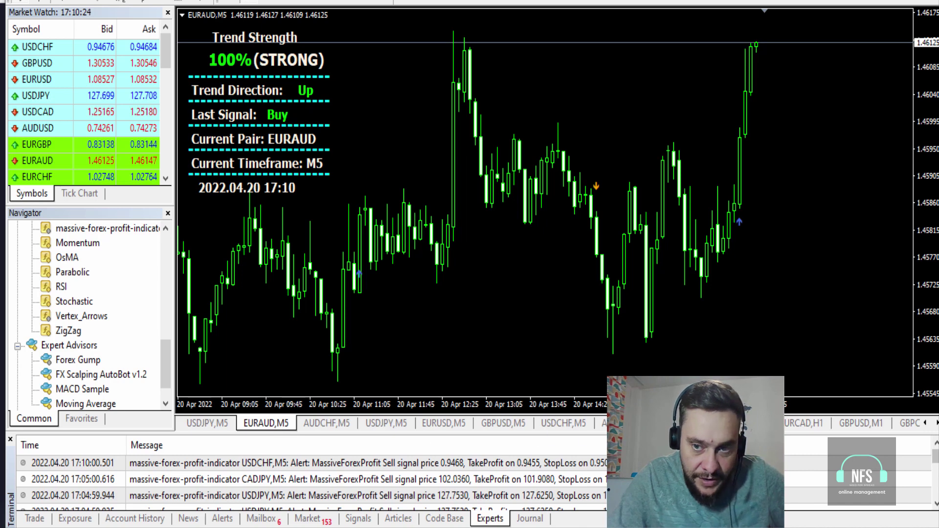
click(563, 423)
mouse_move(787, 224)
mouse_down()
mouse_move(749, 283)
mouse_move(809, 297)
mouse_move(816, 236)
mouse_move(783, 225)
mouse_up()
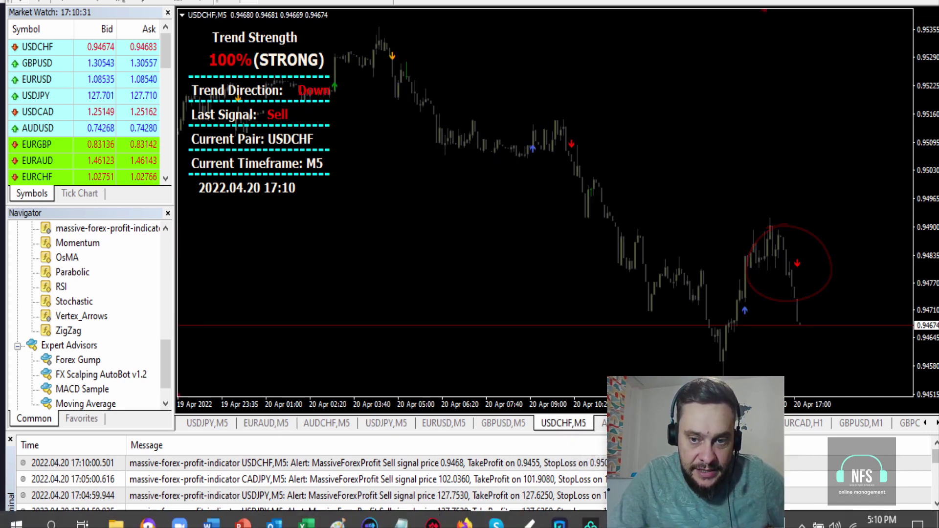
key(alt+Tab)
Select USD/CHF in Quotex and place a 100 $ Down trade with 00:02:00 expiry
click(313, 78)
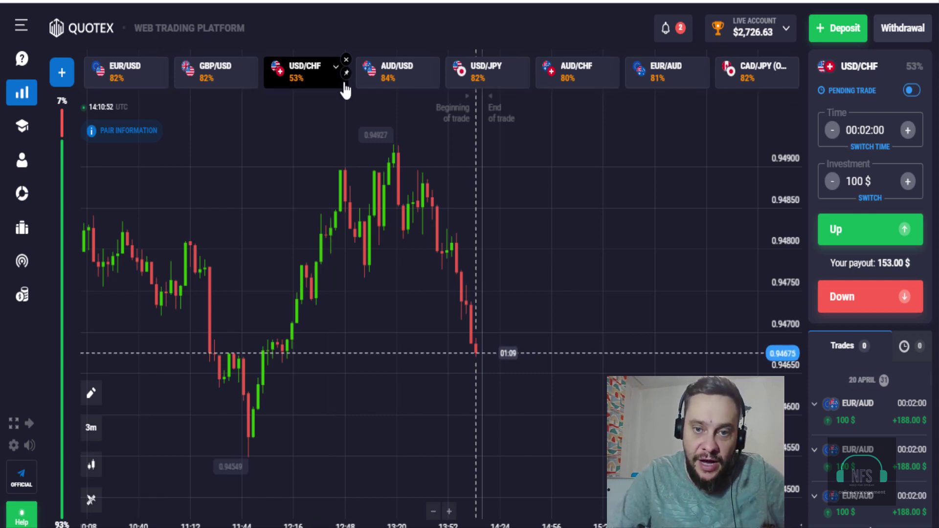
click(905, 296)
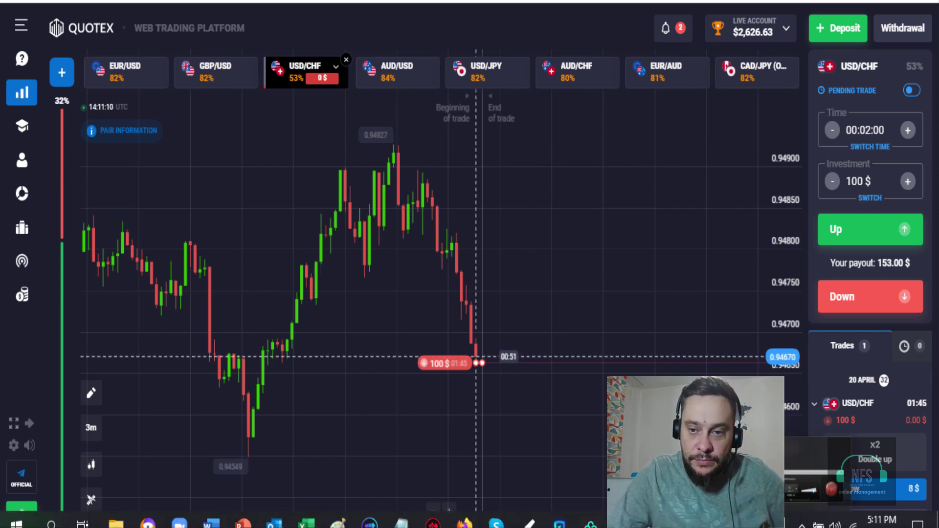
Watch the running Quotex trade, then bring back the USDCHF M5 chart still reading 100% strong Down
key(alt+Tab)
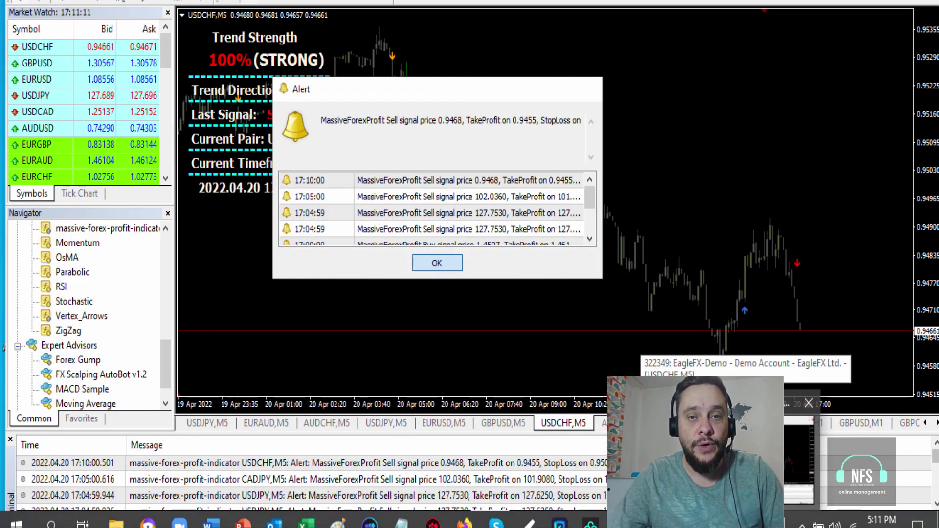
key(alt+Tab)
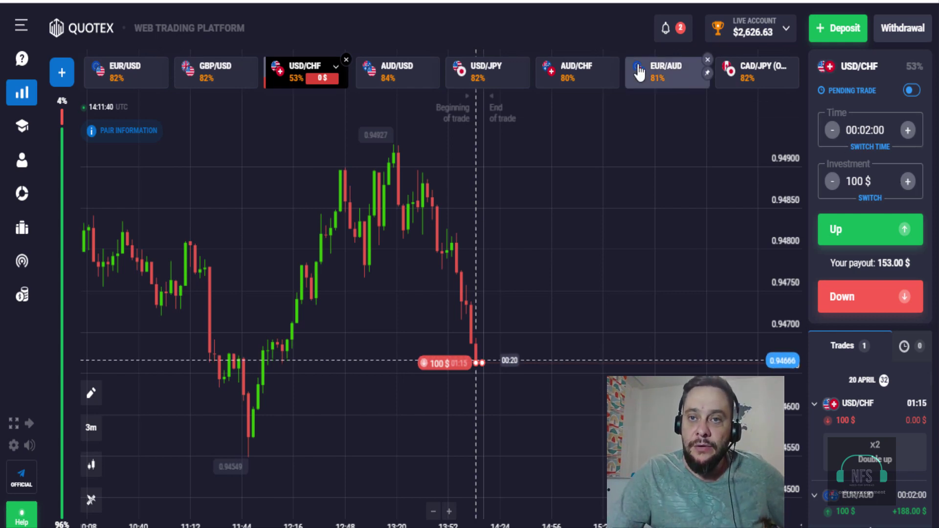
click(591, 524)
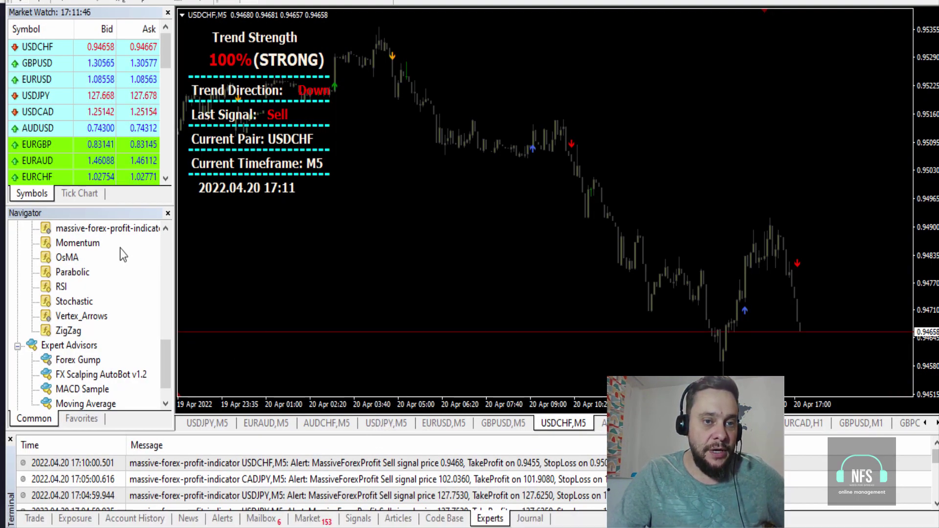
Scroll the Navigator's Indicators list and underline massive-forex-profit-indicator with the pen
scroll(120, 248, up, 1)
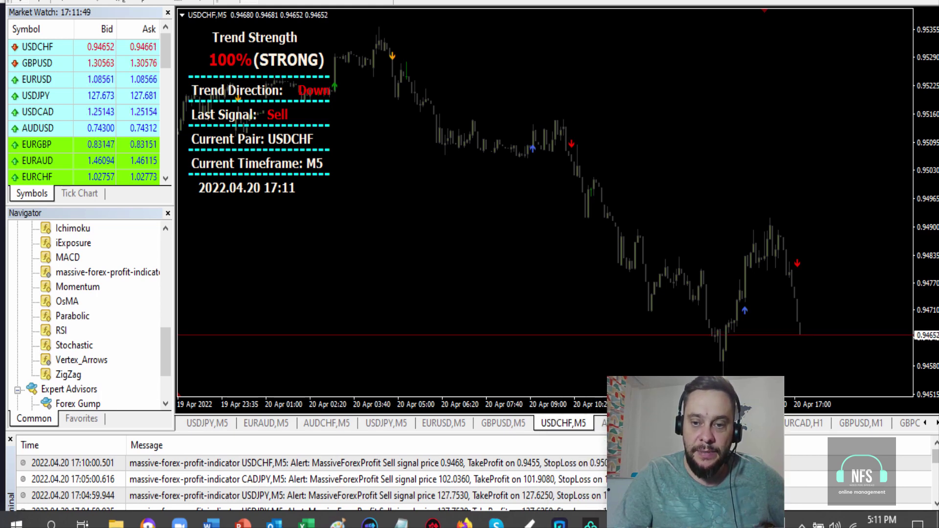
mouse_move(590, 523)
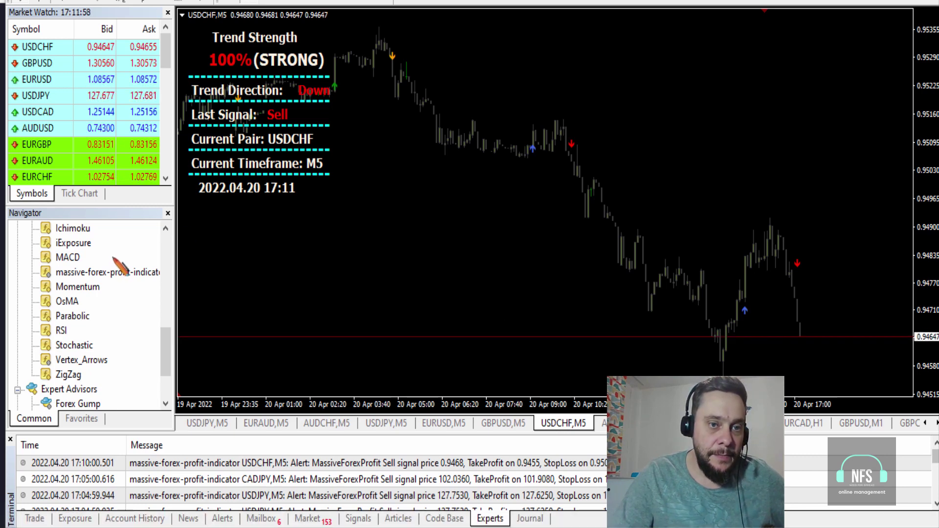
mouse_move(82, 268)
mouse_down()
mouse_move(31, 267)
mouse_move(60, 280)
mouse_move(169, 276)
mouse_move(136, 263)
mouse_move(68, 260)
mouse_up()
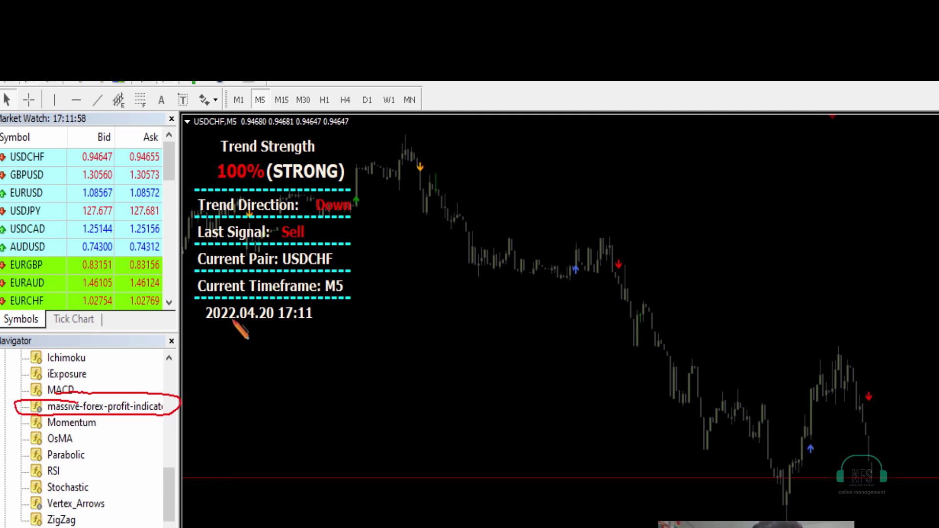
Circle the indicator's USDCHF trend and signal panel and the H1 timeframe button
mouse_move(209, 379)
mouse_down()
mouse_move(372, 119)
mouse_move(151, 195)
mouse_move(159, 248)
mouse_up()
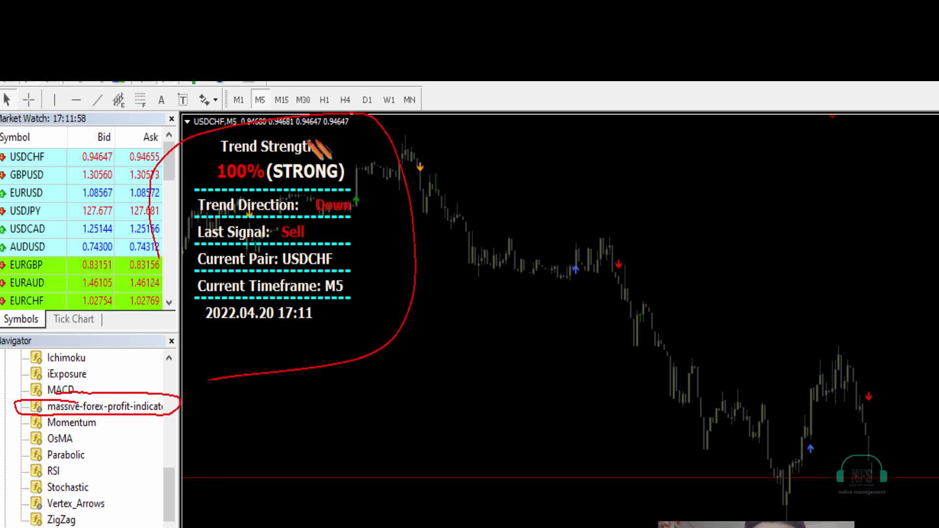
mouse_move(333, 86)
mouse_down()
mouse_move(306, 95)
mouse_move(323, 111)
mouse_move(324, 102)
mouse_up()
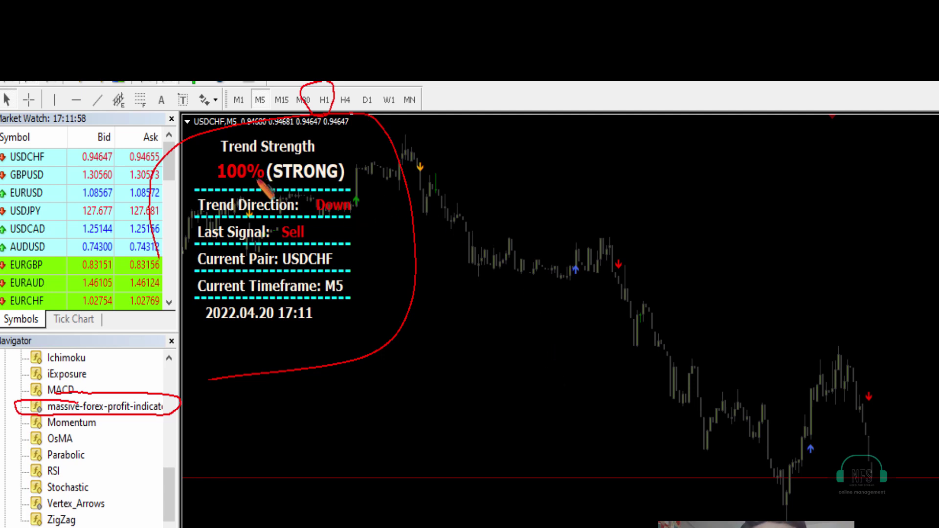
Annotate the 100% STRONG reading, Trend Strength heading, blue up-arrow and Down trend direction
drag(261, 186, 365, 186)
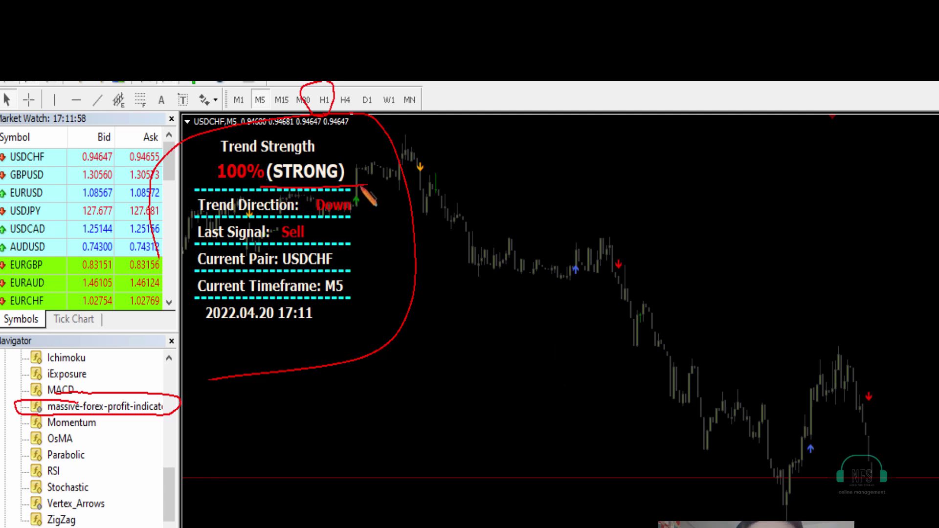
mouse_move(344, 147)
mouse_down()
mouse_move(216, 159)
mouse_move(272, 203)
mouse_move(356, 163)
mouse_move(375, 180)
mouse_up()
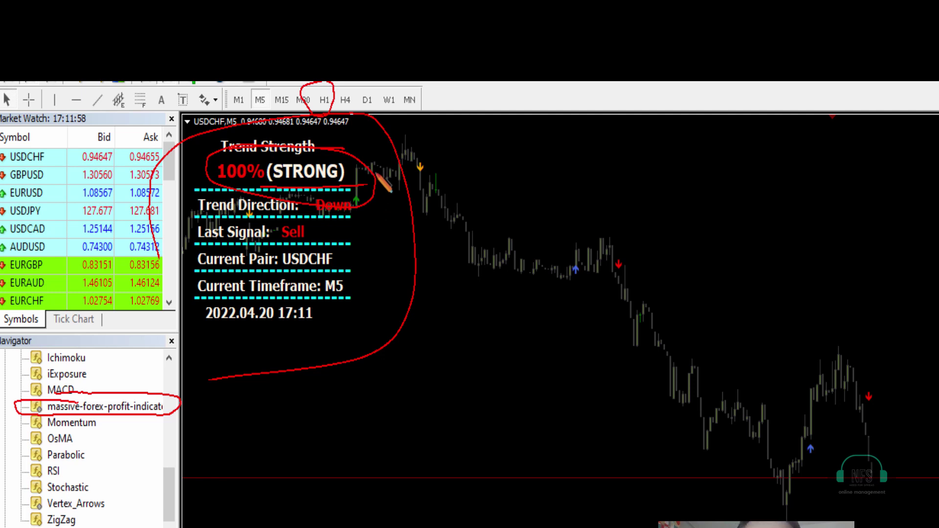
mouse_move(810, 422)
mouse_down()
mouse_move(785, 453)
mouse_move(817, 458)
mouse_move(786, 426)
mouse_up()
mouse_move(342, 218)
mouse_down()
mouse_move(388, 231)
mouse_move(352, 191)
mouse_move(349, 206)
mouse_up()
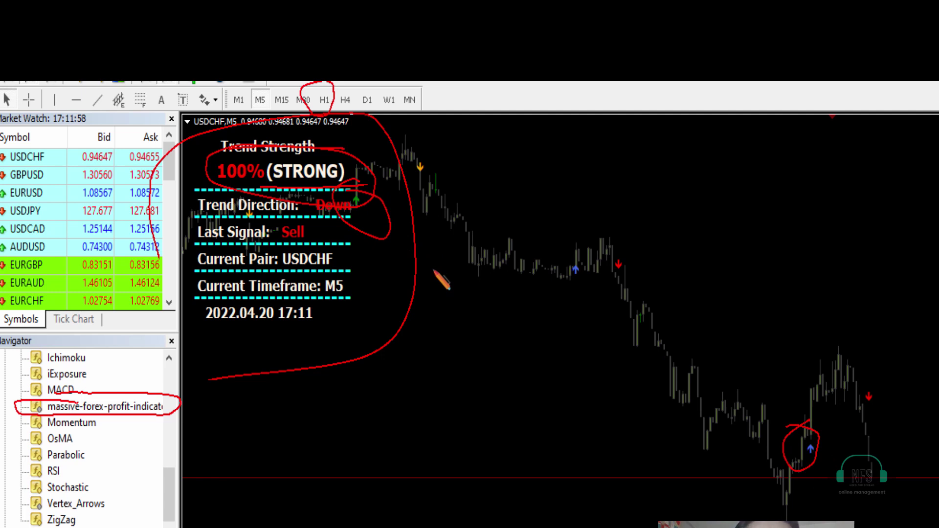
mouse_move(247, 130)
mouse_down()
mouse_move(213, 169)
mouse_move(265, 211)
mouse_move(374, 213)
mouse_up()
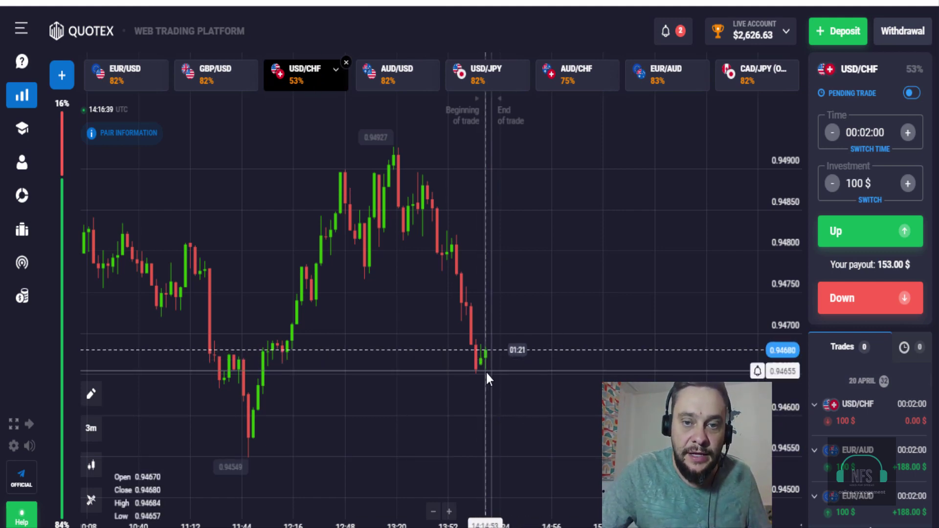
Pan back through older USD/CHF candles, then make EUR/USD the trading asset
drag(188, 279, 231, 232)
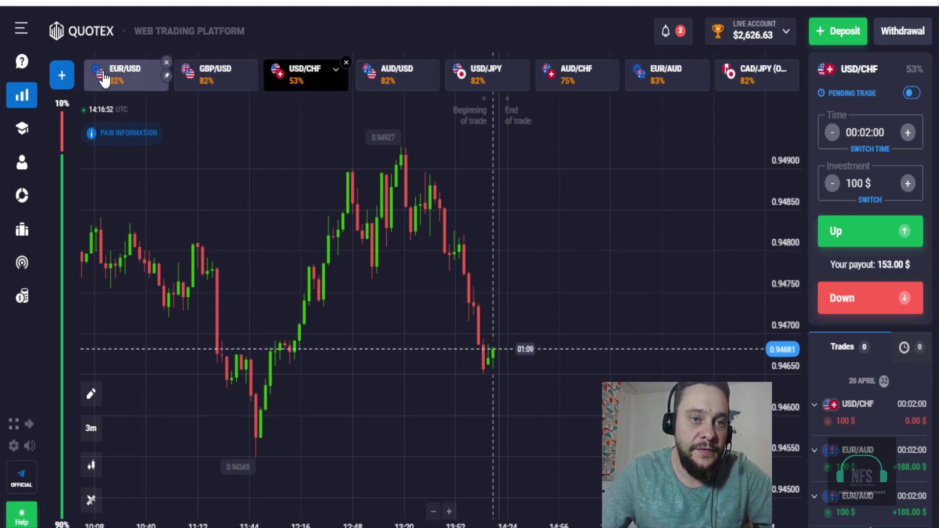
click(126, 78)
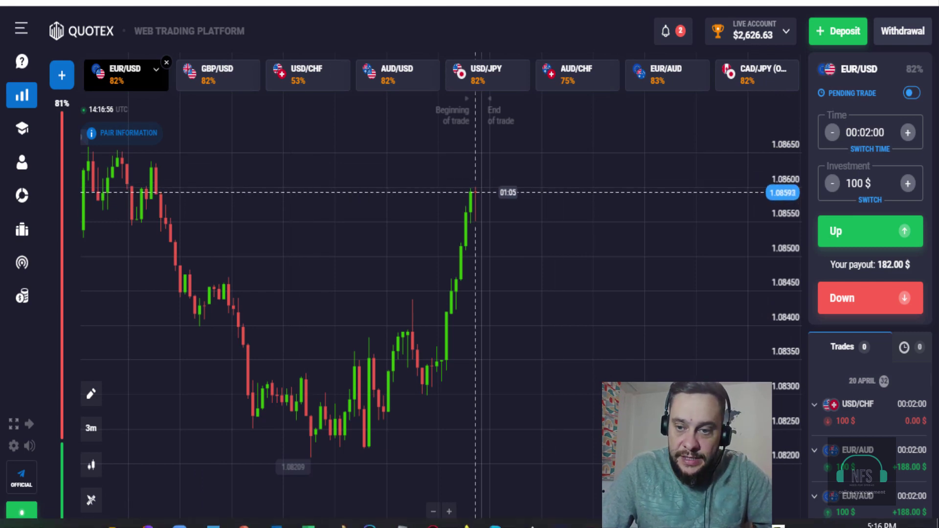
Show the EURUSD M5 chart's 100% STRONG Up trend and Buy signal, then return to Quotex
click(560, 523)
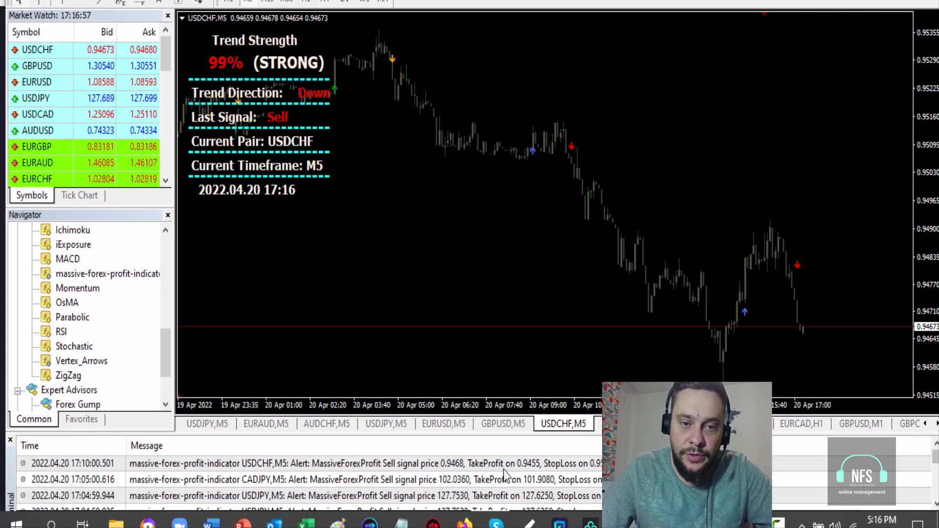
click(441, 424)
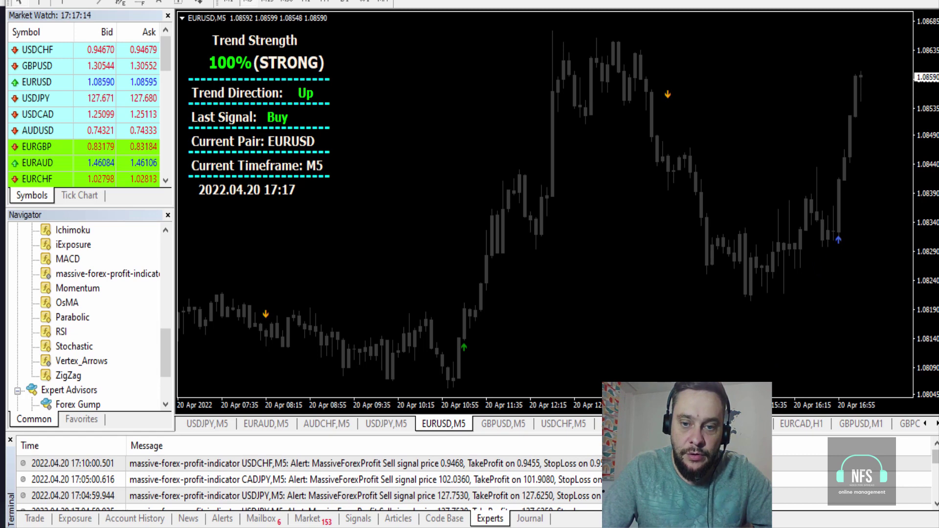
mouse_move(684, 526)
key(alt+Tab)
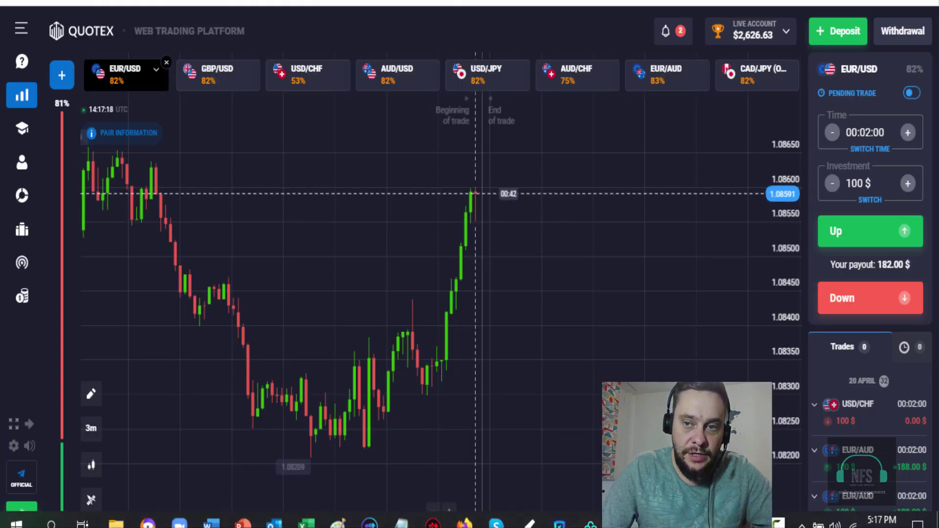
Review EUR/USD price history and open a 100 $ Up trade with 2-minute expiry
scroll(305, 286, down, 3)
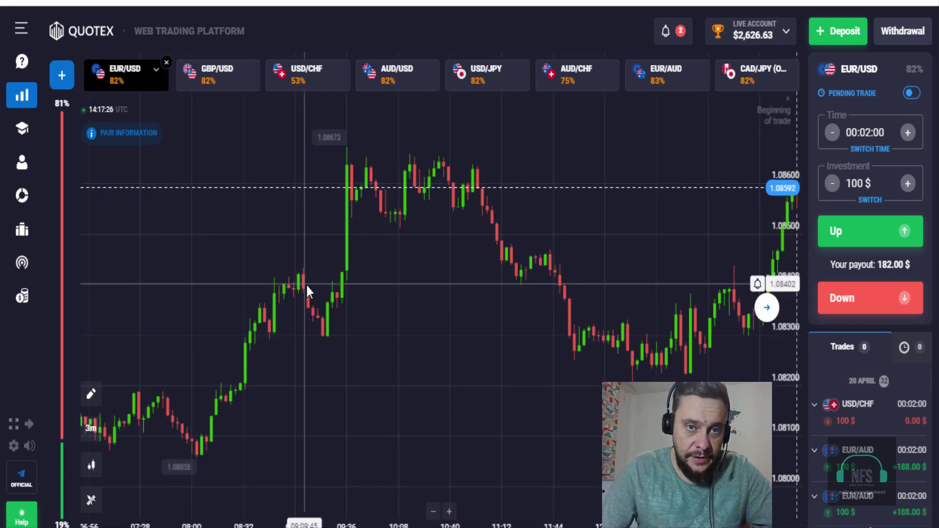
drag(377, 339, 259, 239)
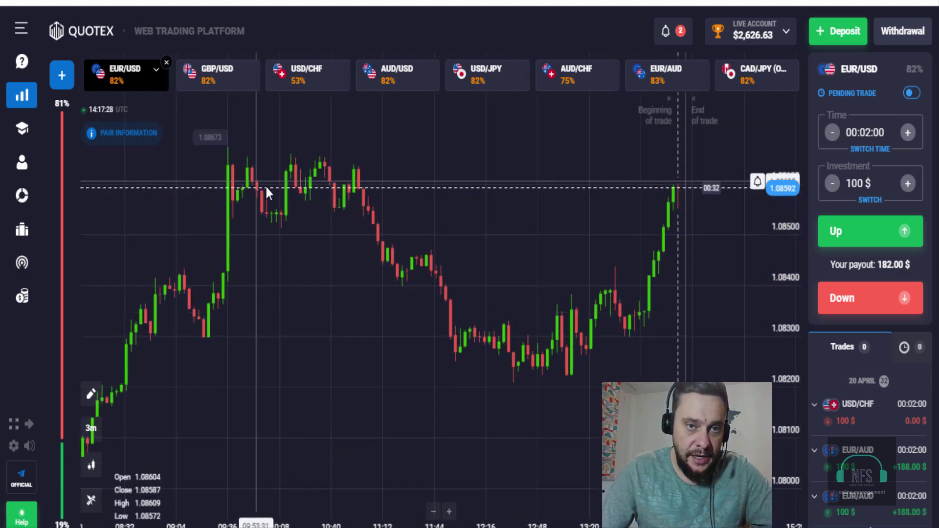
drag(257, 183, 226, 245)
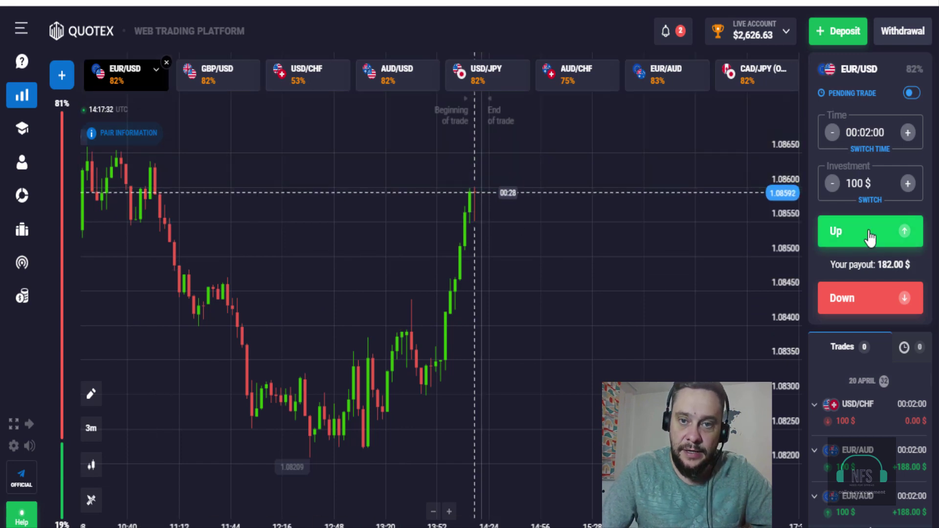
click(870, 237)
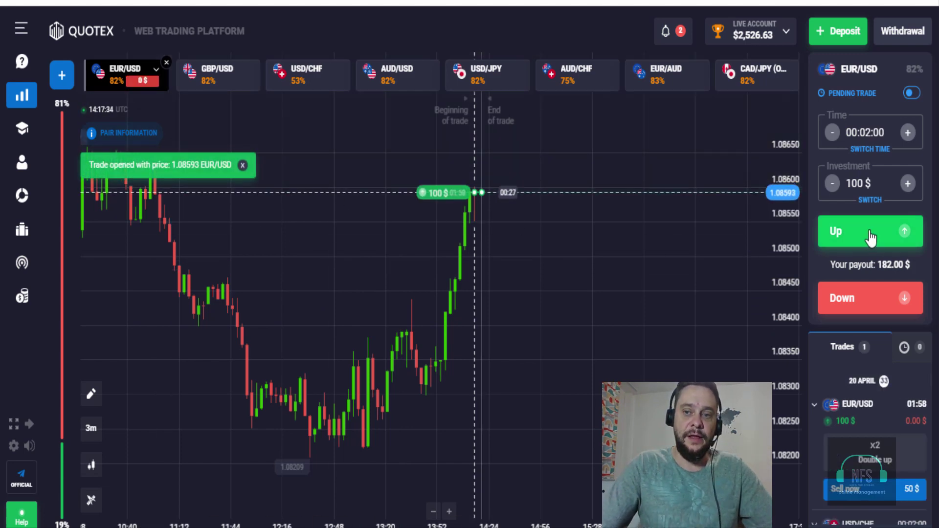